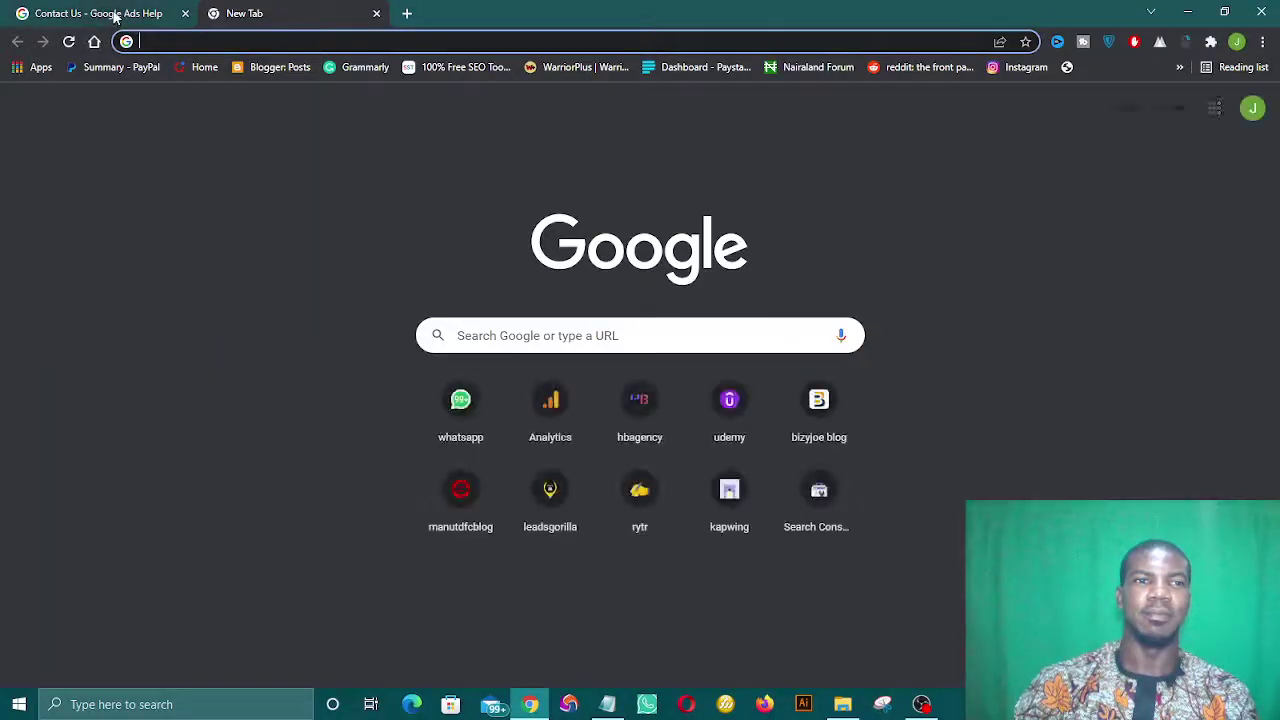
Switch to the Contact Us – Google Ads Help tab and scroll to the Step 1 question field.
{"action": "left_click", "coordinate": [112, 16]}
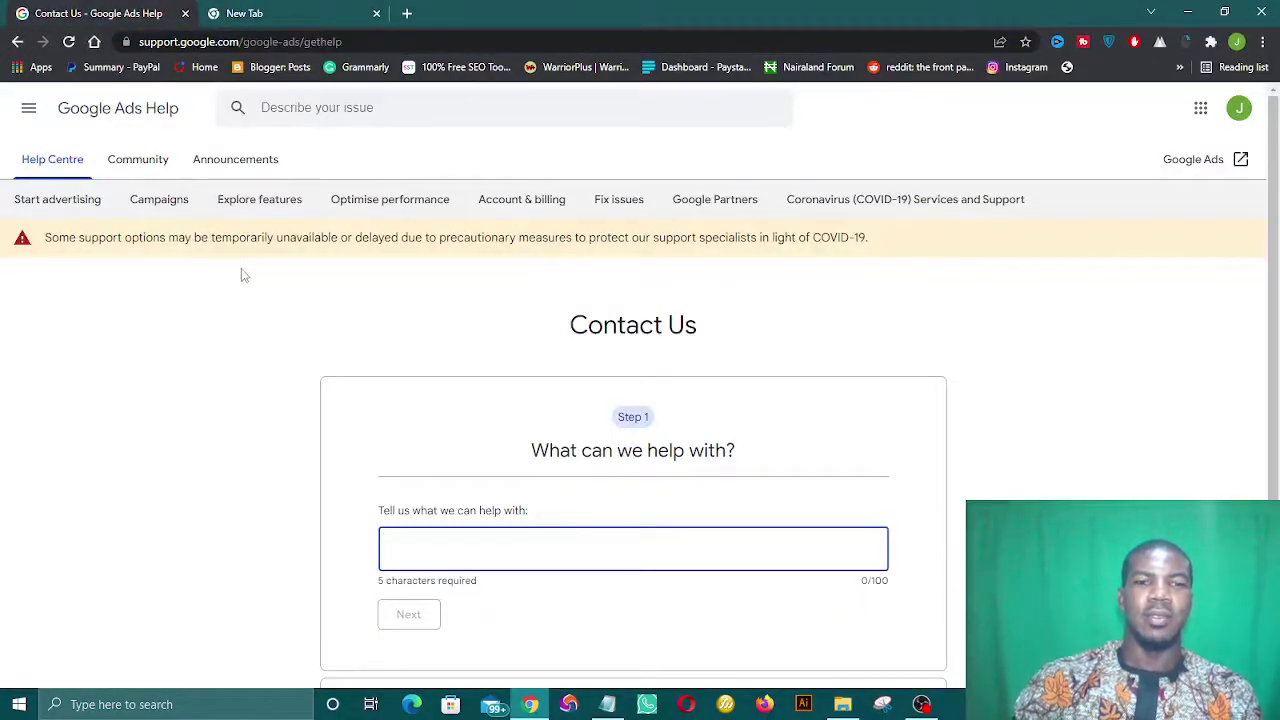
{"action": "left_click", "coordinate": [258, 330]}
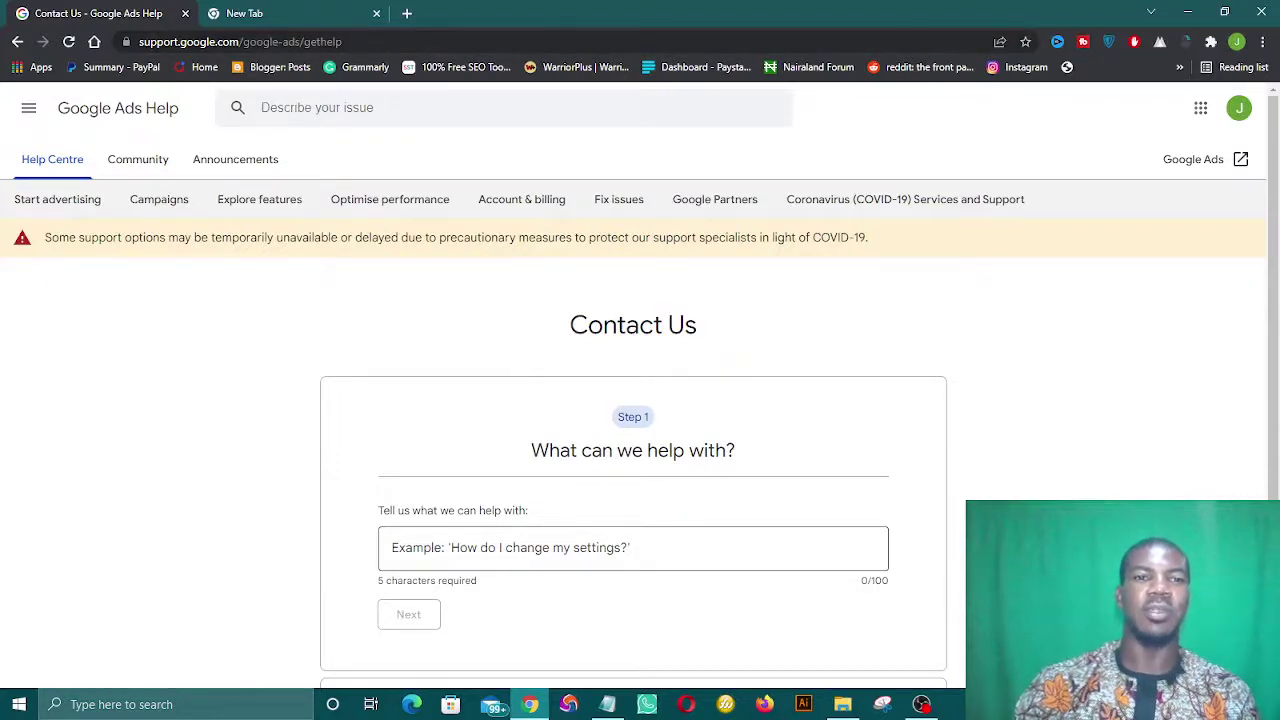
{"action": "scroll", "coordinate": [507, 343], "scroll_direction": "down", "scroll_amount": 1}
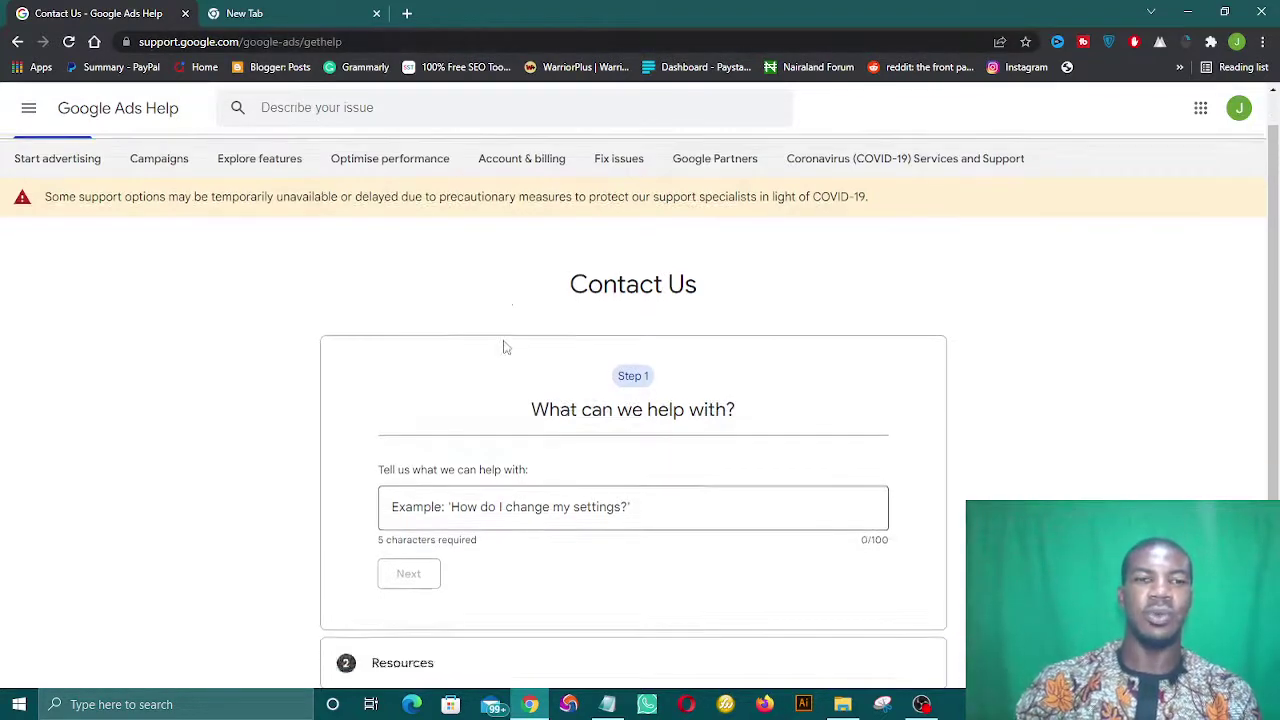
{"action": "scroll", "coordinate": [507, 357], "scroll_direction": "up", "scroll_amount": 1}
{"action": "scroll", "coordinate": [531, 371], "scroll_direction": "down", "scroll_amount": 1}
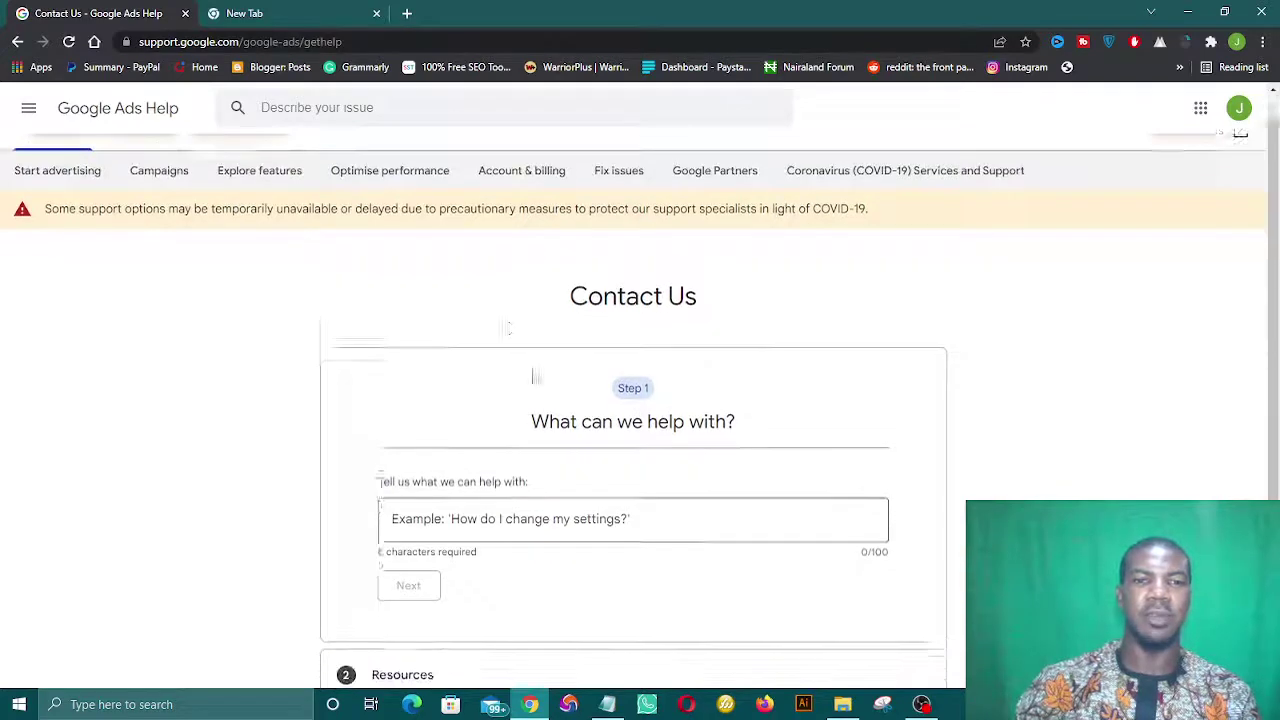
{"action": "scroll", "coordinate": [580, 403], "scroll_direction": "down", "scroll_amount": 1}
{"action": "scroll", "coordinate": [524, 395], "scroll_direction": "down", "scroll_amount": 1}
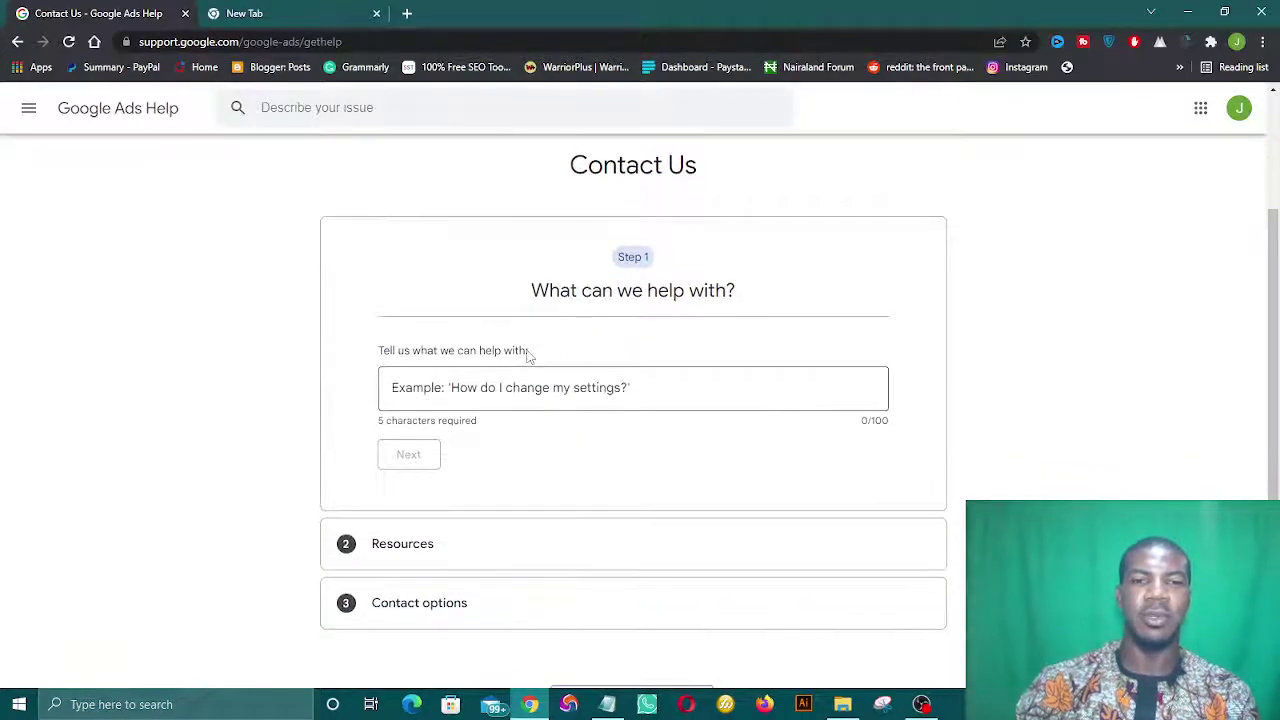
{"action": "scroll", "coordinate": [528, 356], "scroll_direction": "down", "scroll_amount": 1}
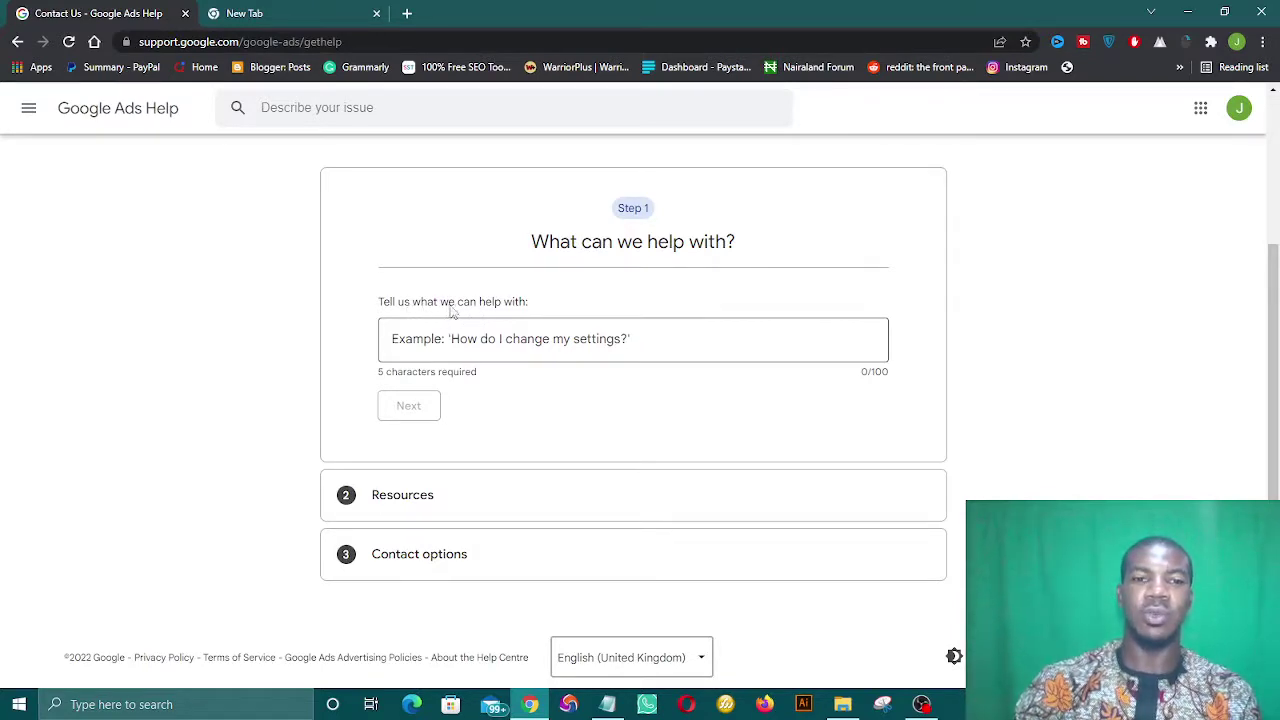
Enter 'ad suspended' as the issue and submit it to list matching issue descriptions.
{"action": "left_click", "coordinate": [526, 348]}
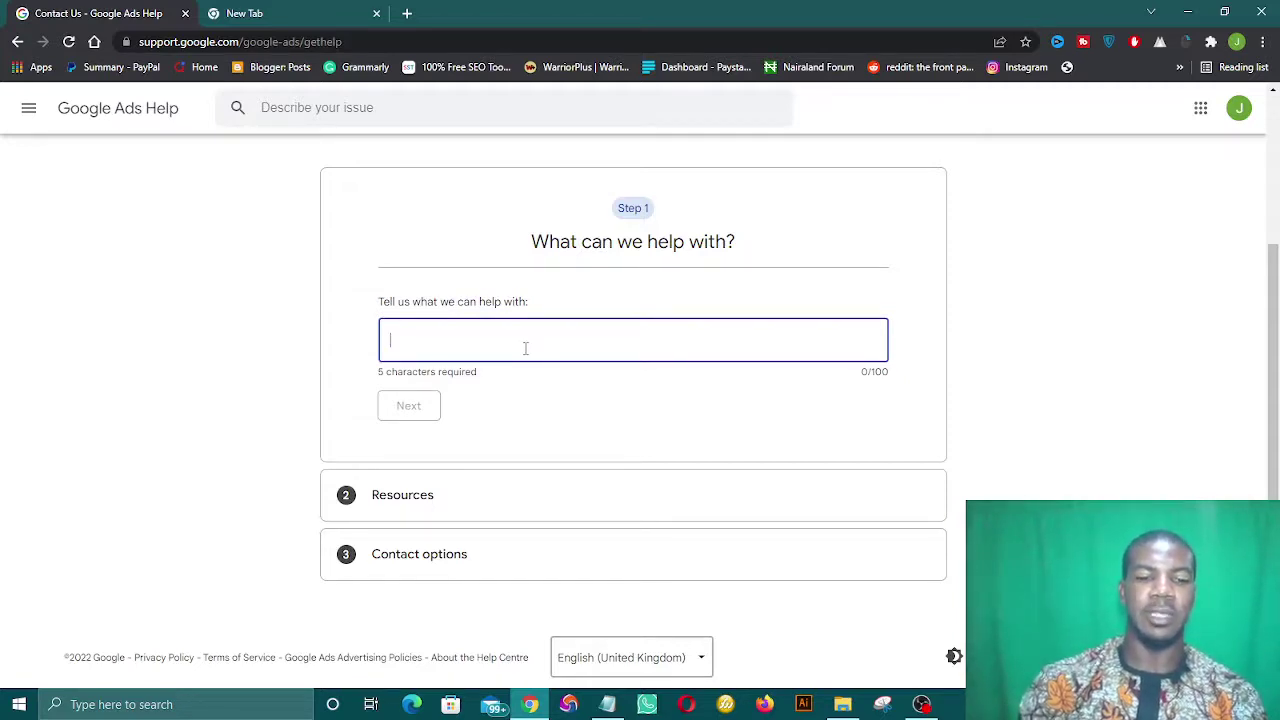
{"action": "type", "text": "ad "}
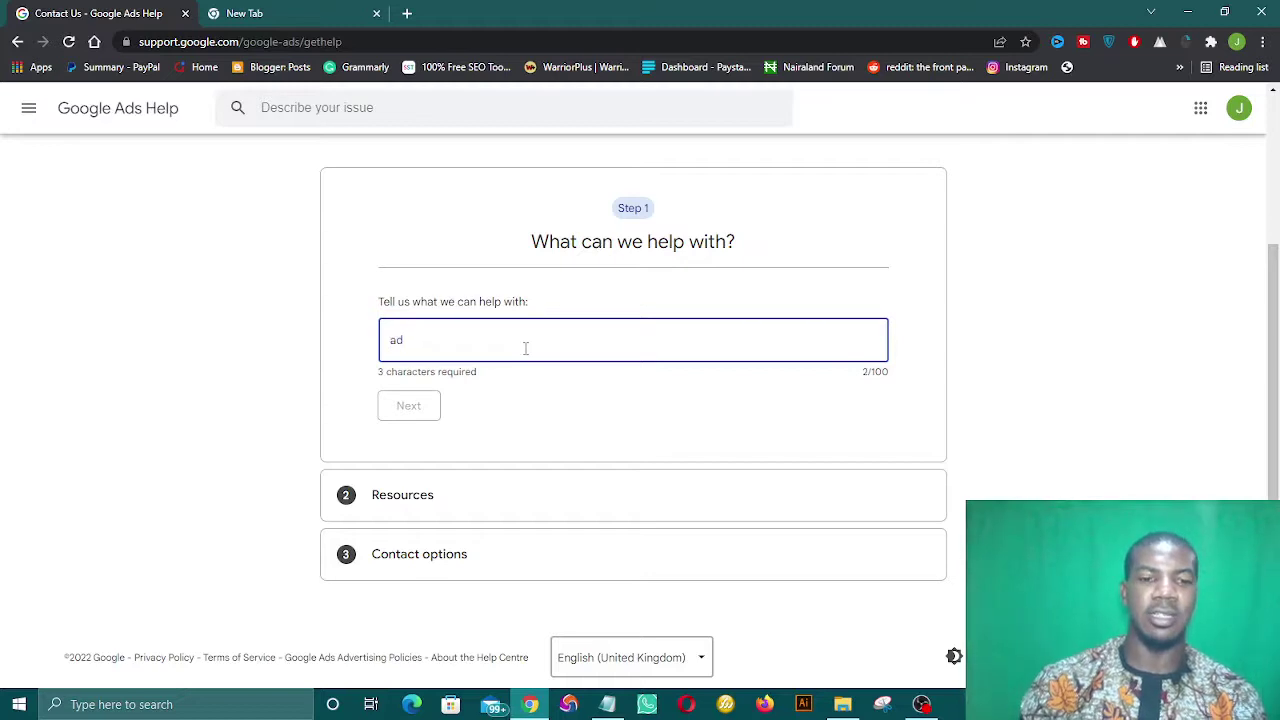
{"action": "type", "text": "susp"}
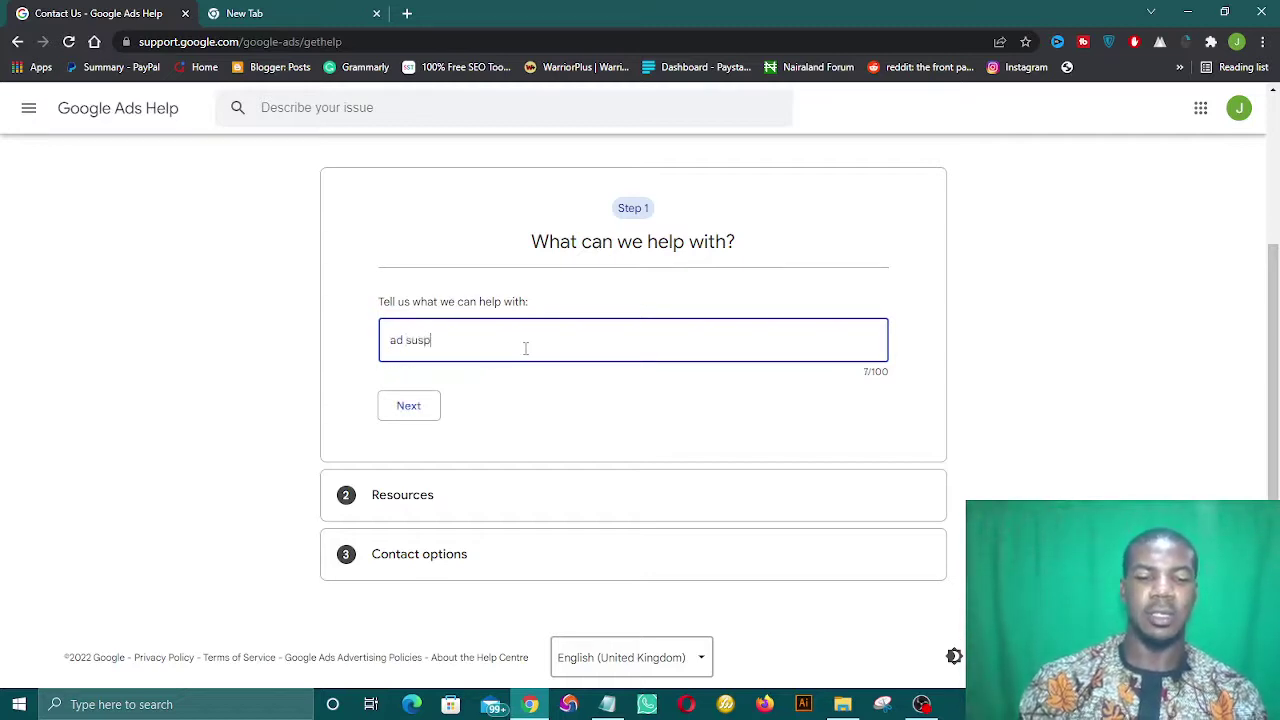
{"action": "type", "text": "ended"}
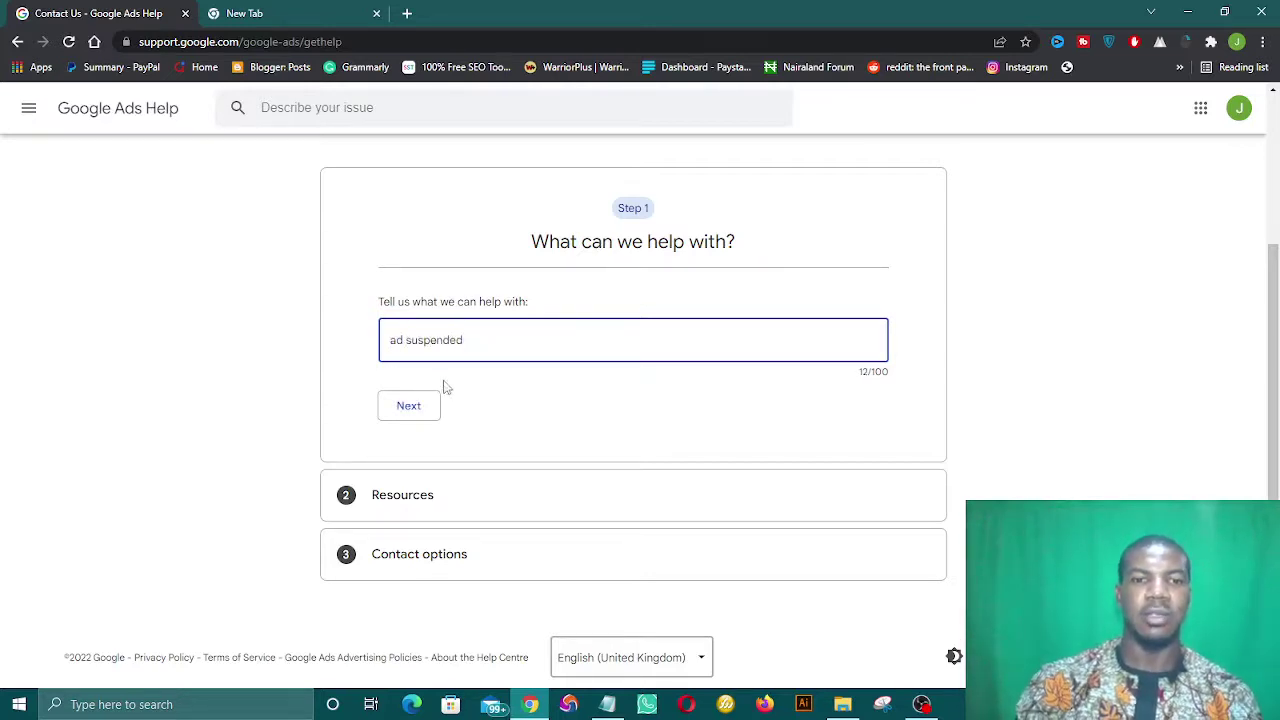
{"action": "left_click", "coordinate": [428, 405]}
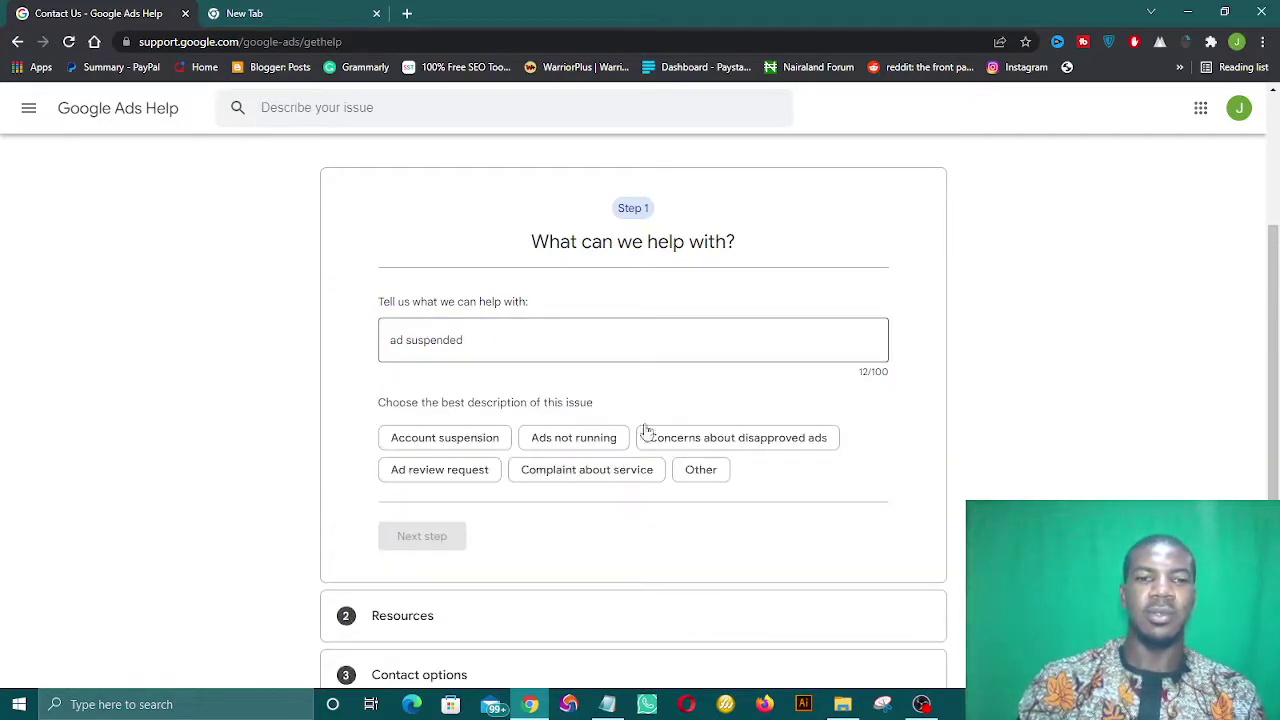
{"action": "scroll", "coordinate": [506, 429], "scroll_direction": "down", "scroll_amount": 1}
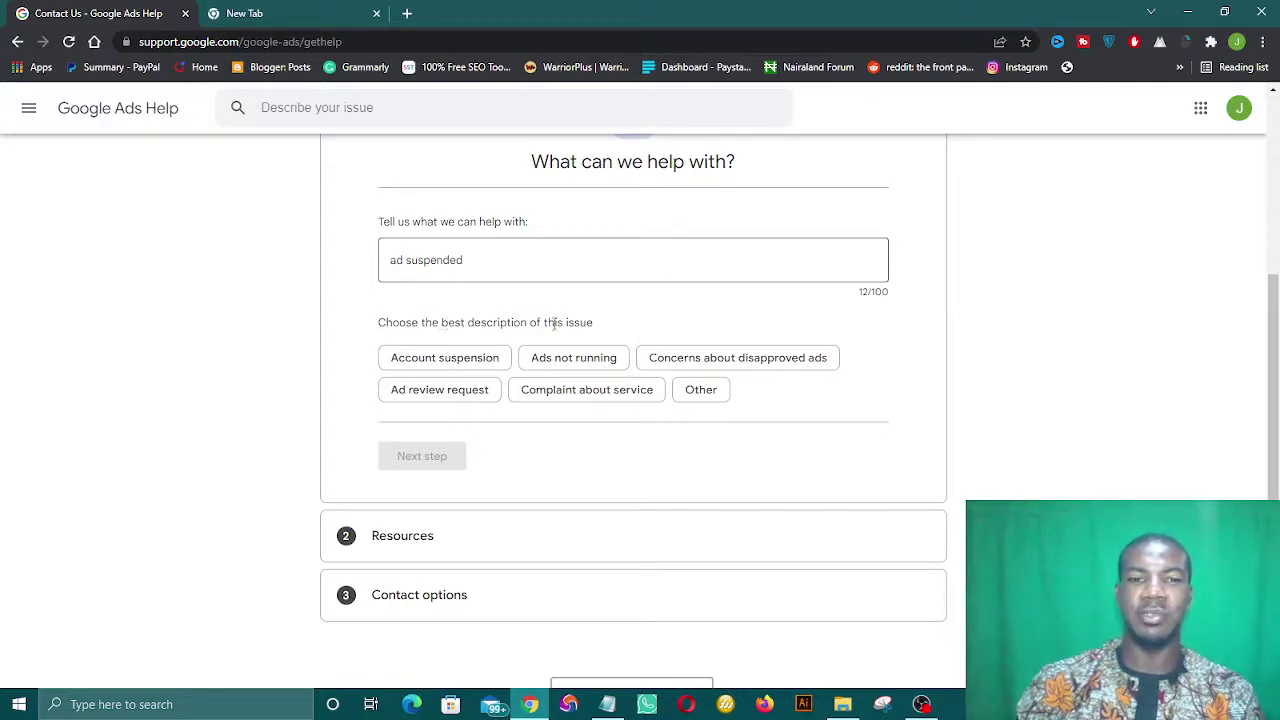
Pick Other instead of Account suspension as the issue description and advance to Step 2.
{"action": "left_click", "coordinate": [470, 360]}
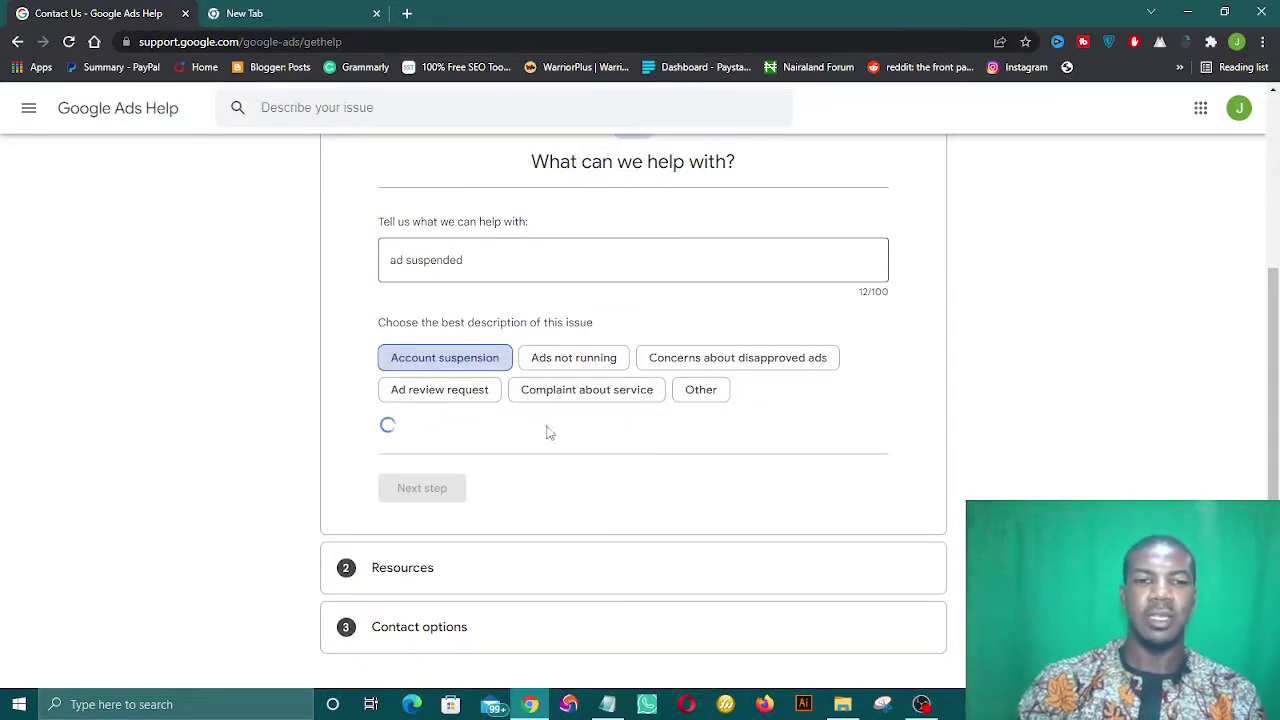
{"action": "left_click", "coordinate": [686, 400]}
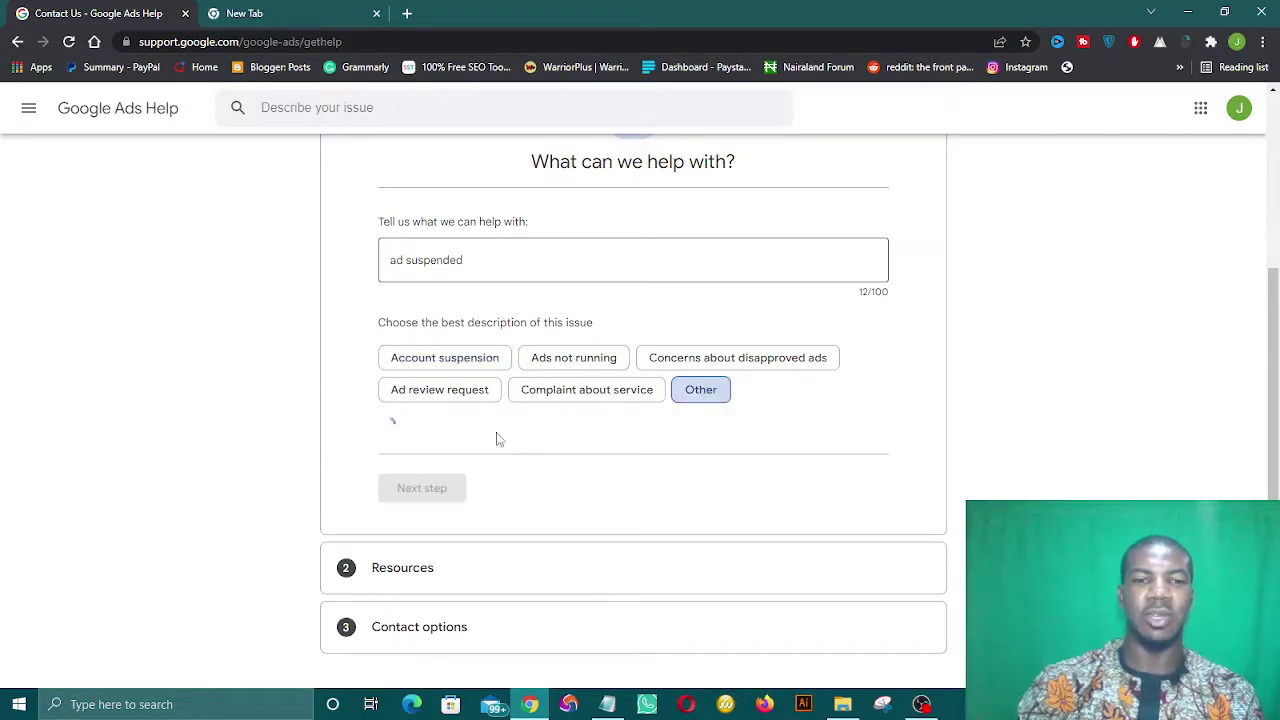
{"action": "scroll", "coordinate": [440, 446], "scroll_direction": "down", "scroll_amount": 1}
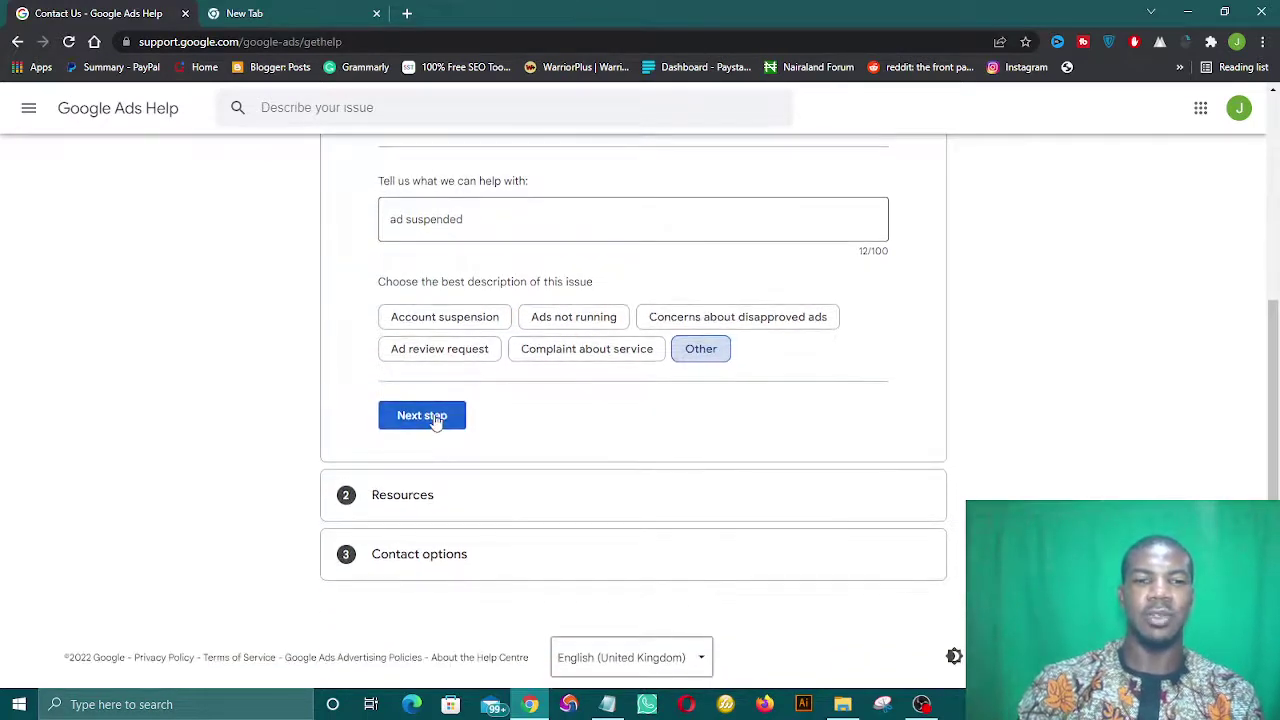
{"action": "left_click", "coordinate": [436, 422]}
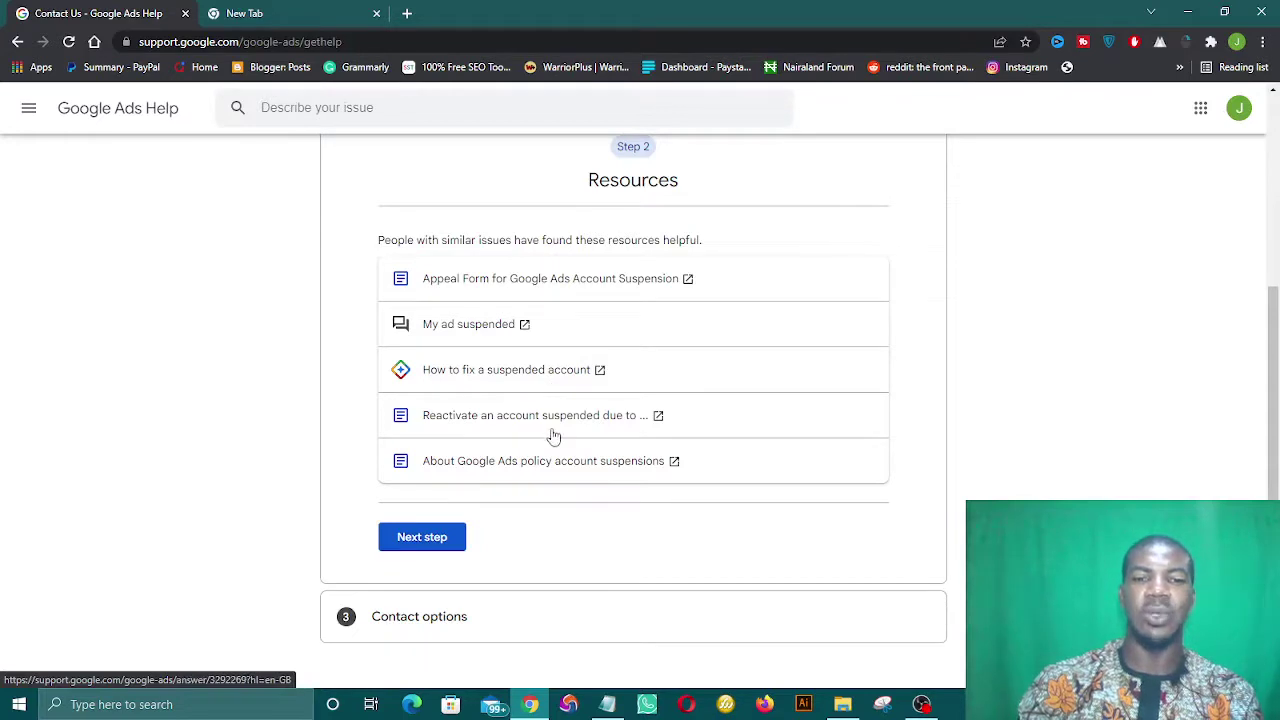
Continue past the suspension articles to Step 3, showing the Chat and Email contact options.
{"action": "scroll", "coordinate": [548, 515], "scroll_direction": "down", "scroll_amount": 1}
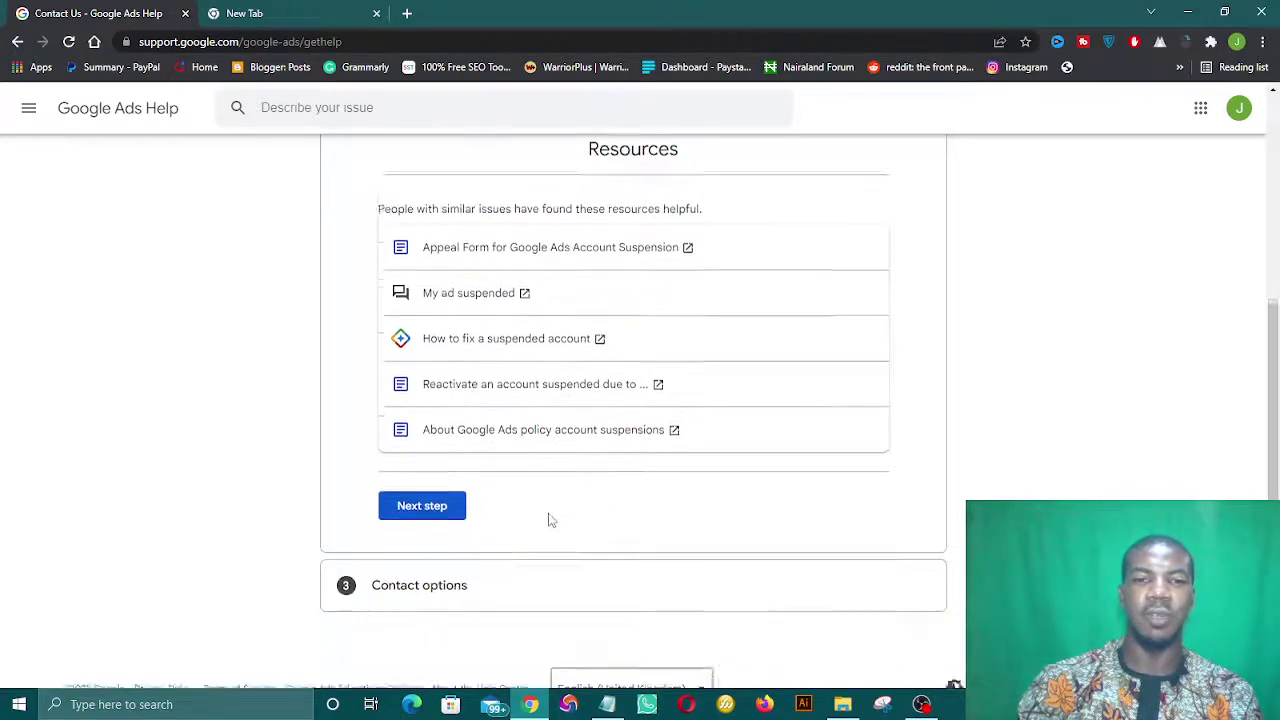
{"action": "left_click", "coordinate": [433, 488]}
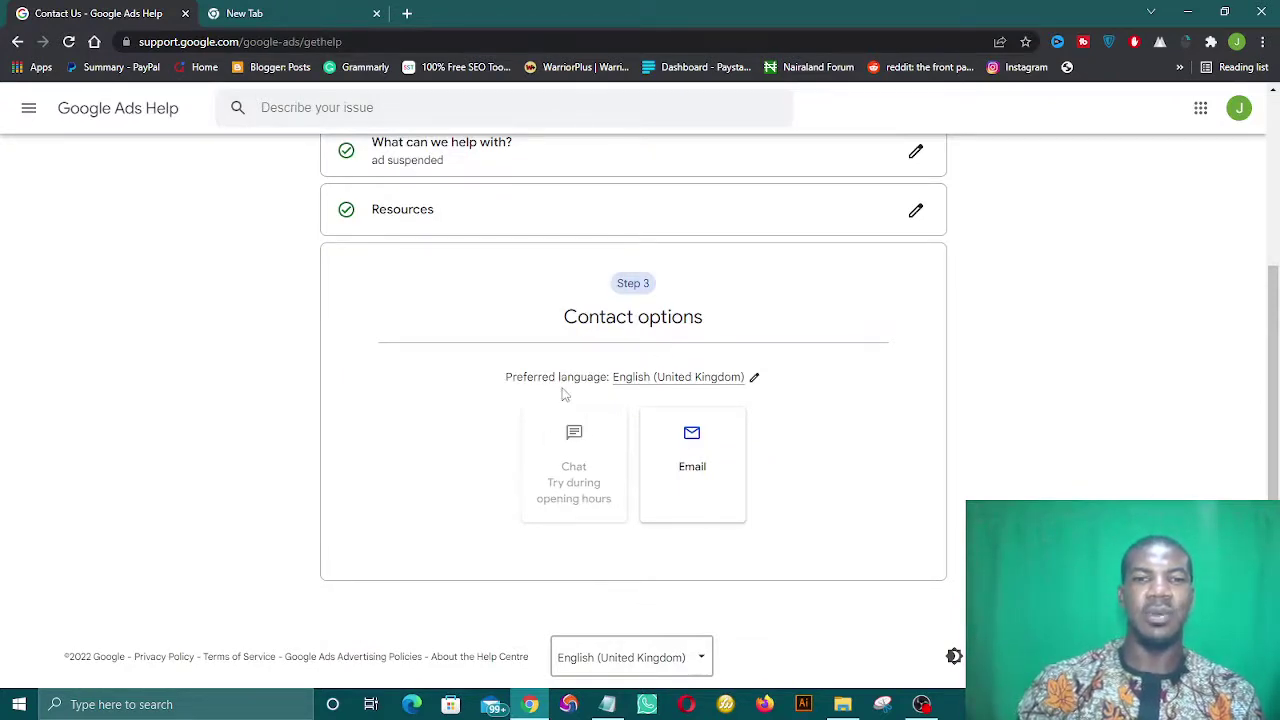
{"action": "scroll", "coordinate": [575, 440], "scroll_direction": "up", "scroll_amount": 2}
{"action": "scroll", "coordinate": [587, 470], "scroll_direction": "down", "scroll_amount": 2}
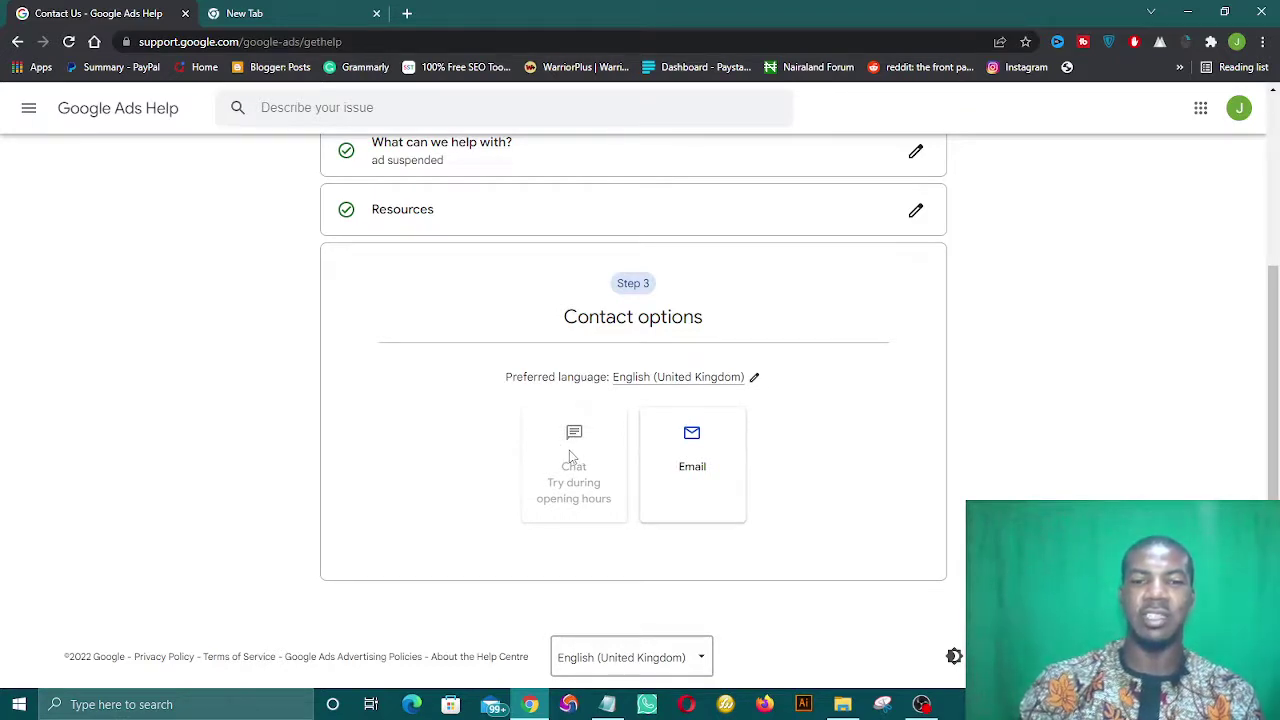
Choose Email support and check the prefilled contact name in the form.
{"action": "left_click", "coordinate": [712, 472]}
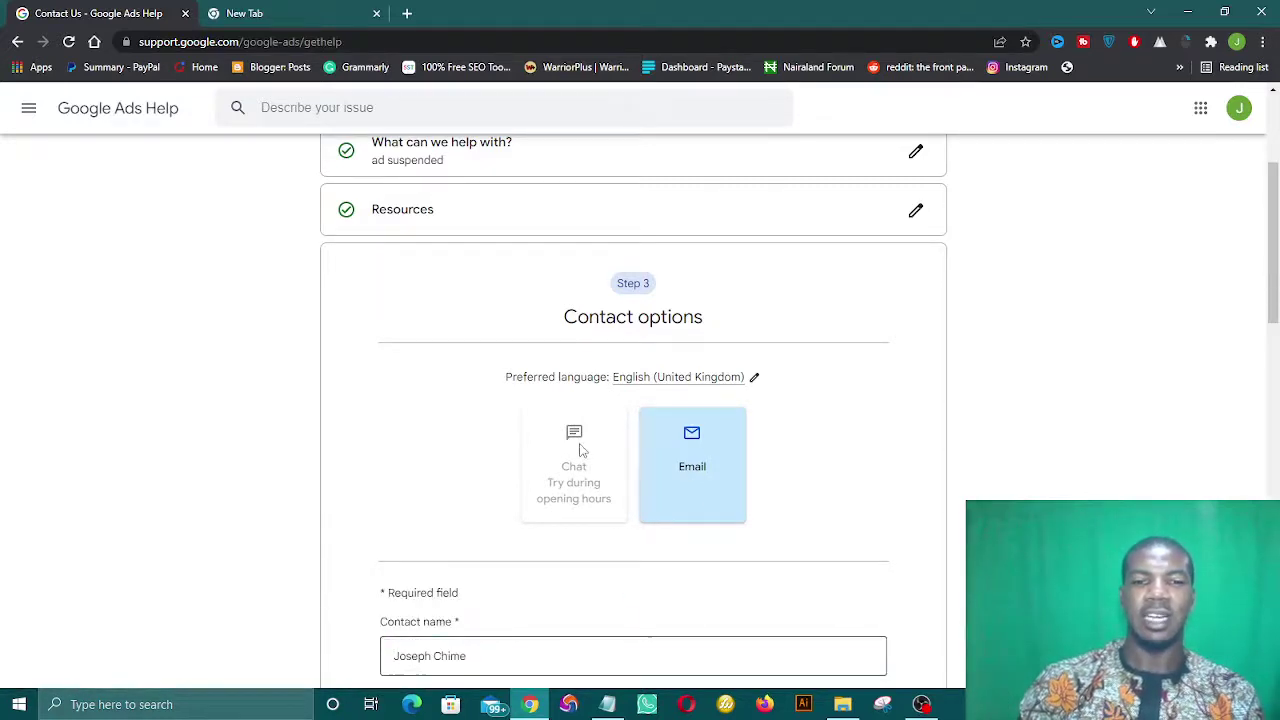
{"action": "scroll", "coordinate": [595, 456], "scroll_direction": "down", "scroll_amount": 1}
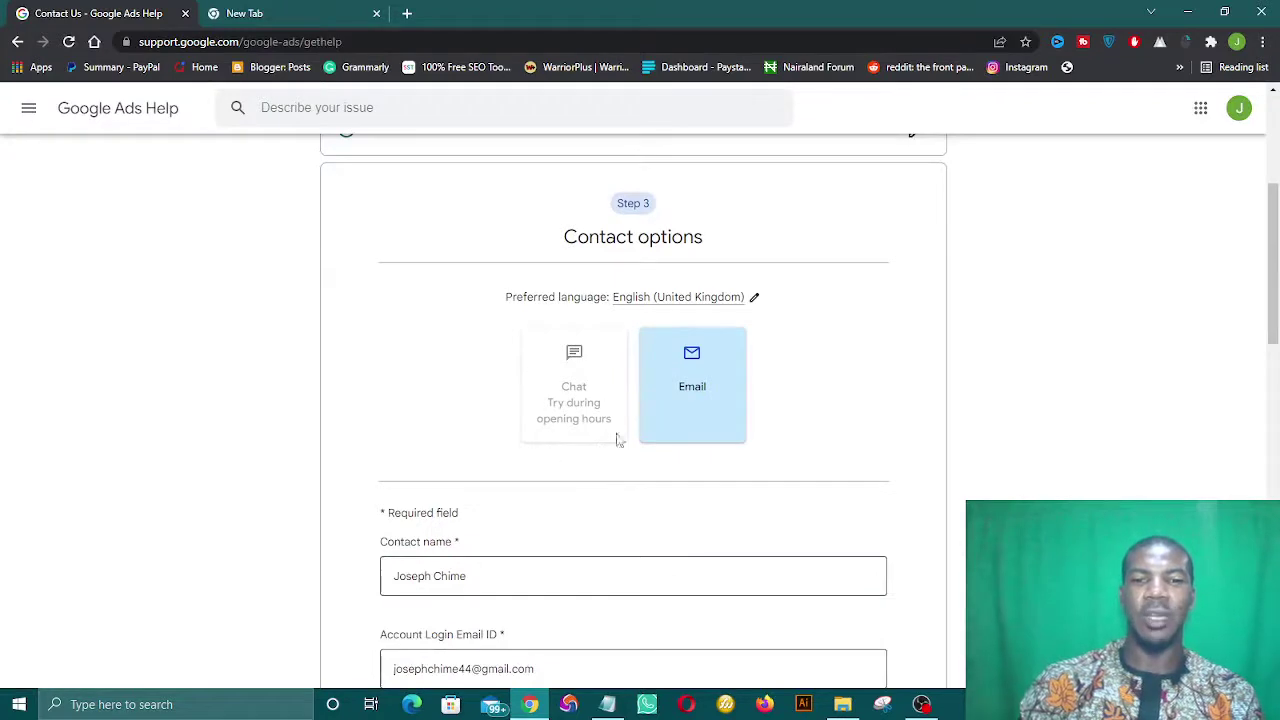
{"action": "scroll", "coordinate": [560, 454], "scroll_direction": "down", "scroll_amount": 2}
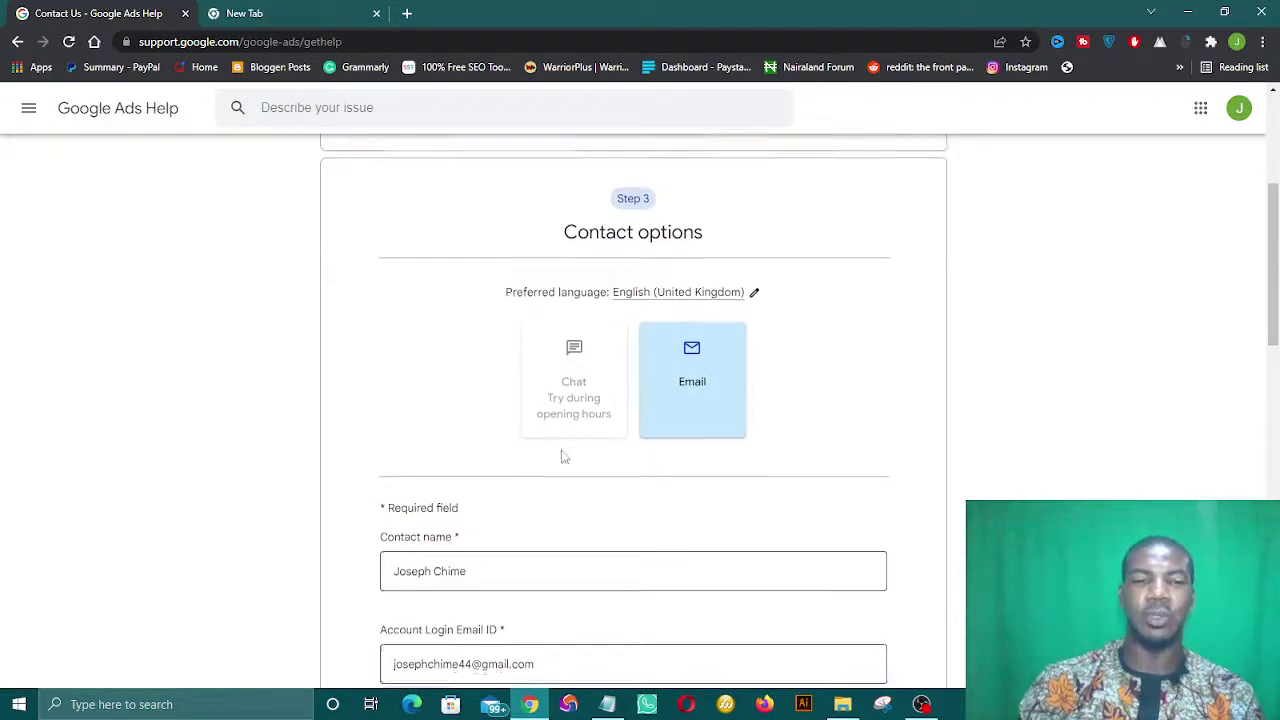
{"action": "left_click", "coordinate": [550, 412]}
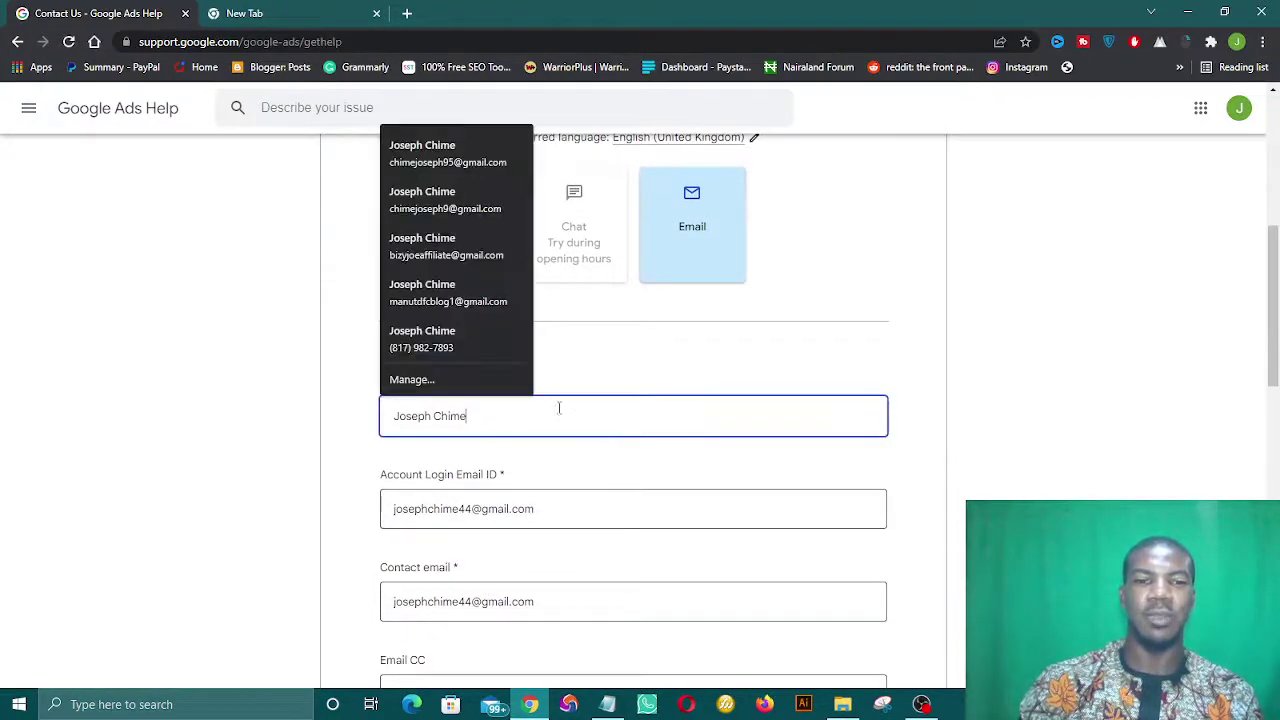
Review the email form down to Submit, dismiss autofill suggestions, and return to the top.
{"action": "scroll", "coordinate": [628, 415], "scroll_direction": "down", "scroll_amount": 2}
{"action": "scroll", "coordinate": [626, 423], "scroll_direction": "down", "scroll_amount": 2}
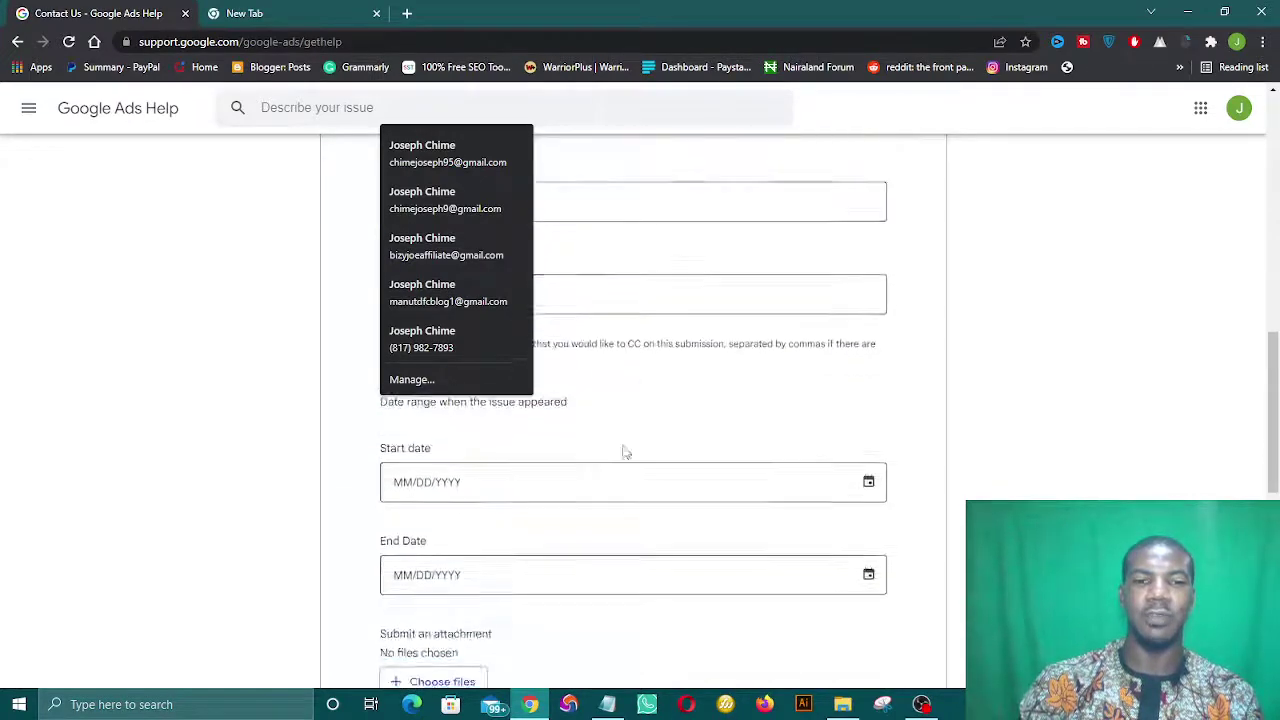
{"action": "scroll", "coordinate": [623, 449], "scroll_direction": "down", "scroll_amount": 3}
{"action": "scroll", "coordinate": [623, 465], "scroll_direction": "down", "scroll_amount": 2}
{"action": "scroll", "coordinate": [600, 470], "scroll_direction": "down", "scroll_amount": 2}
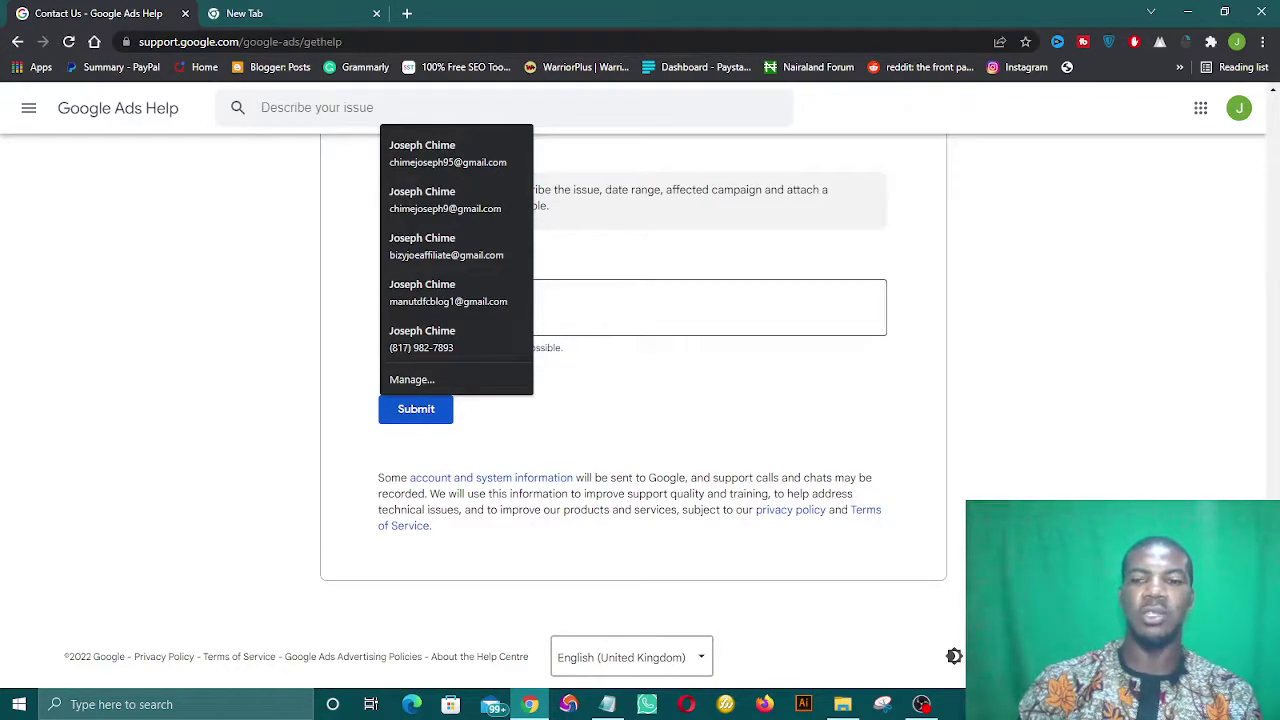
{"action": "left_click", "coordinate": [860, 443]}
{"action": "scroll", "coordinate": [878, 467], "scroll_direction": "up", "scroll_amount": 1}
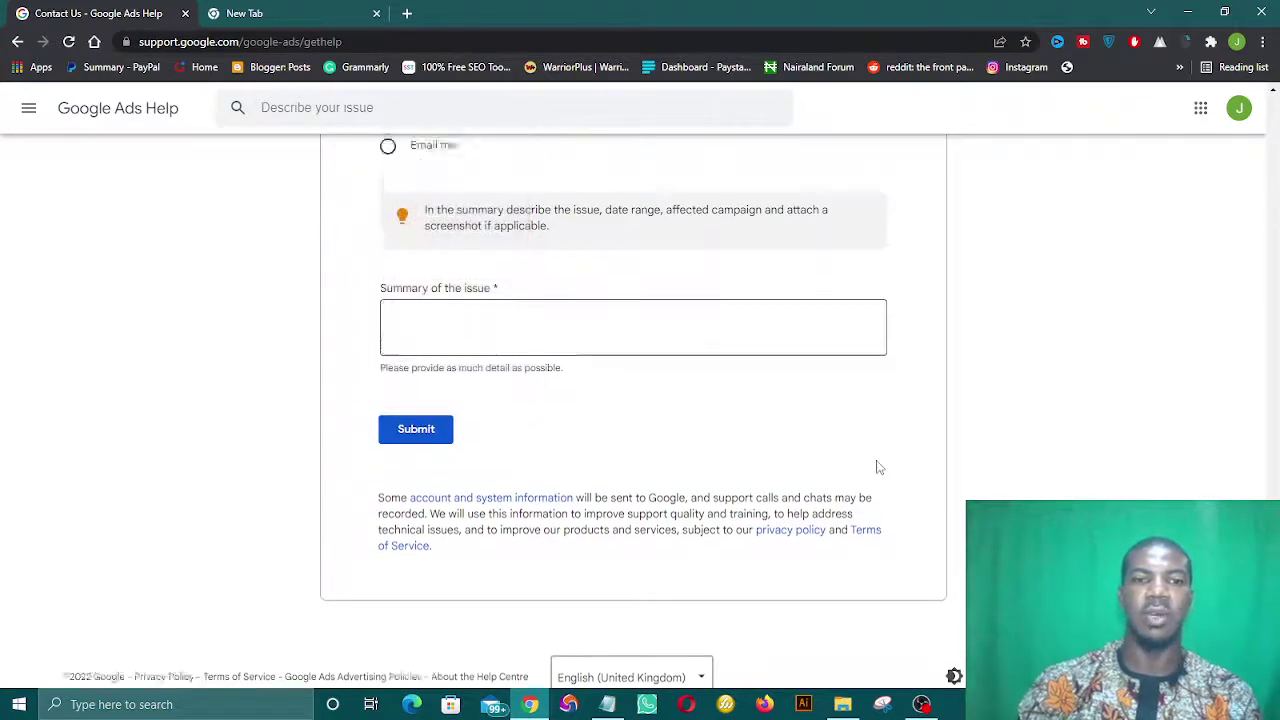
{"action": "scroll", "coordinate": [716, 467], "scroll_direction": "up", "scroll_amount": 3}
{"action": "scroll", "coordinate": [716, 467], "scroll_direction": "up", "scroll_amount": 3}
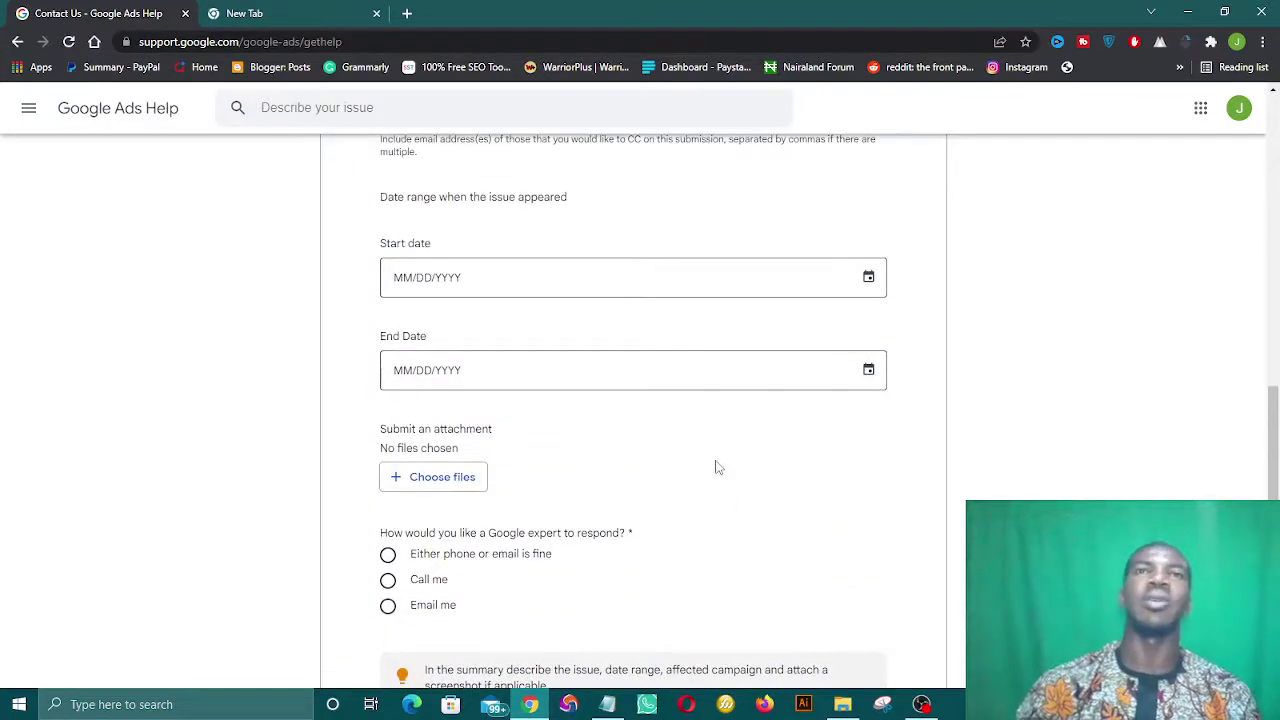